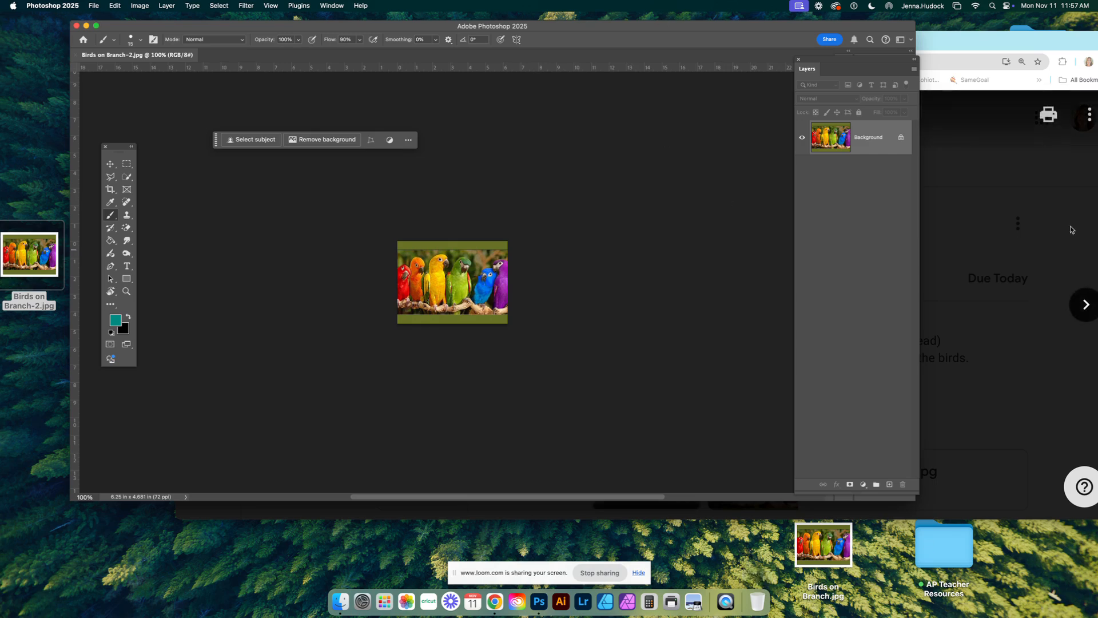
Unlock the Background layer and move the floating Layers panel further into the workspace.
{"action": "key", "text": "super+0"}
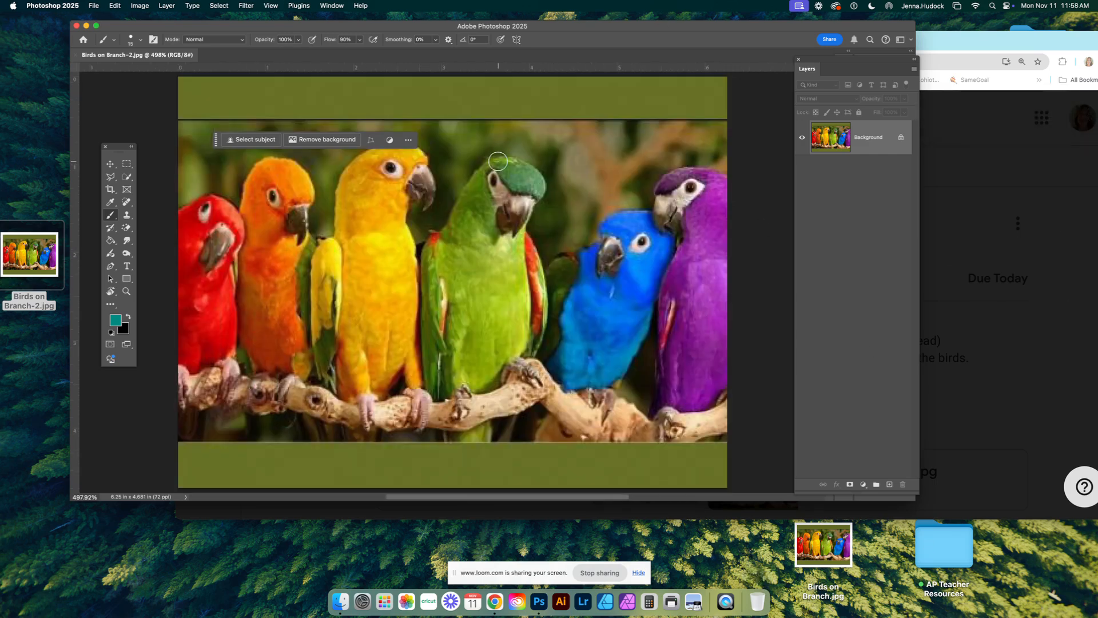
{"action": "left_click", "coordinate": [901, 140]}
{"action": "left_click_drag", "start_coordinate": [807, 64], "coordinate": [672, 48]}
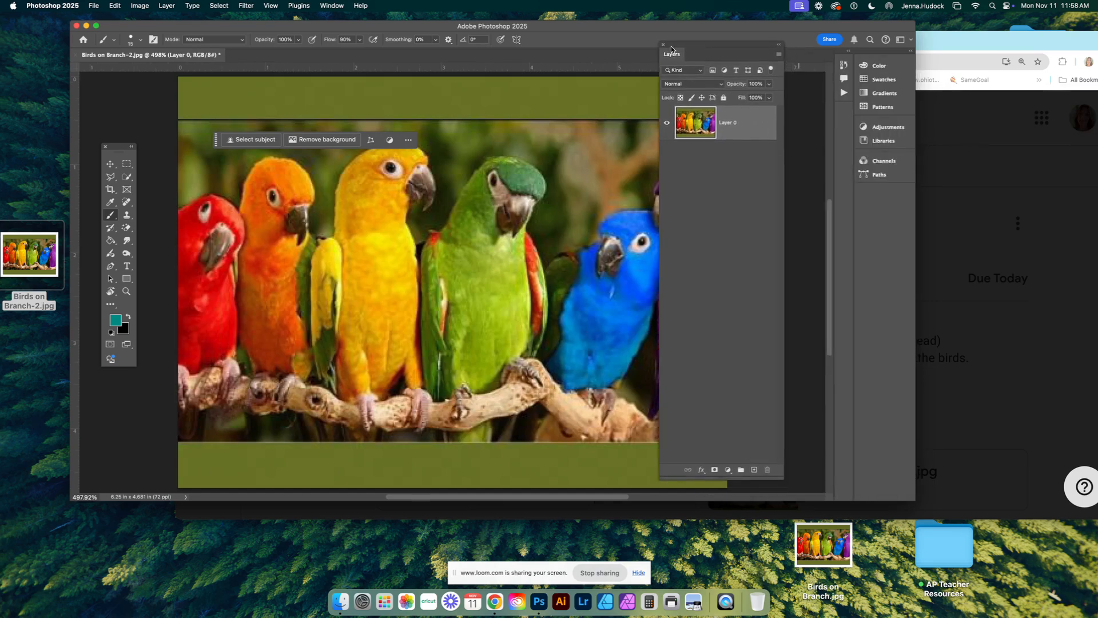
Duplicate the unlocked photo layer under the name BWhite.
{"action": "right_click", "coordinate": [743, 125]}
{"action": "left_click", "coordinate": [780, 143]}
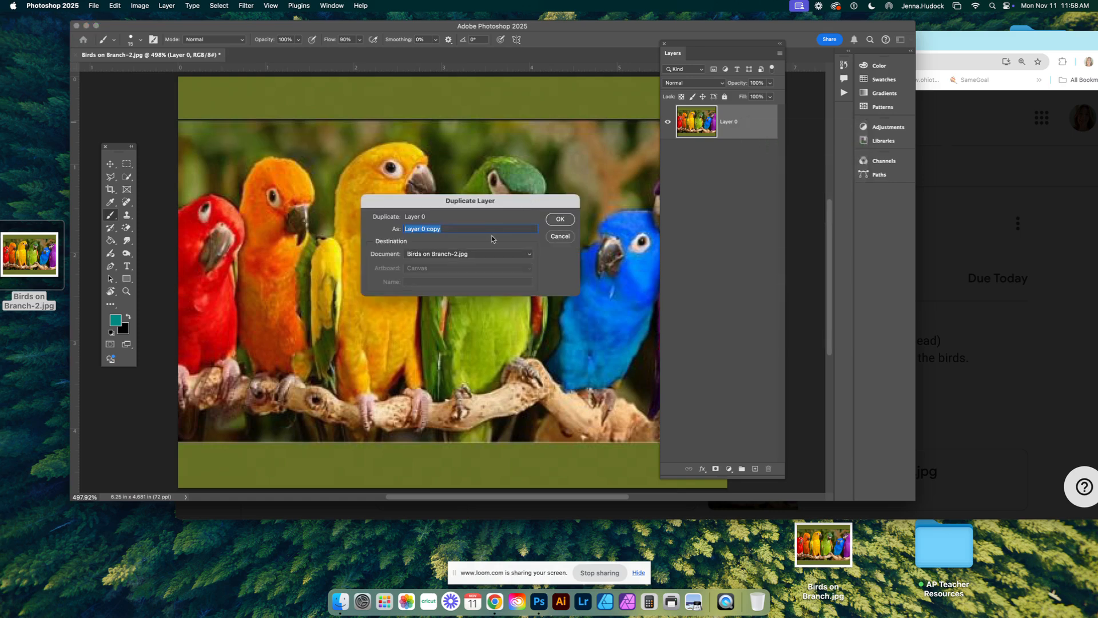
{"action": "type", "text": "BWhite"}
{"action": "left_click", "coordinate": [561, 220]}
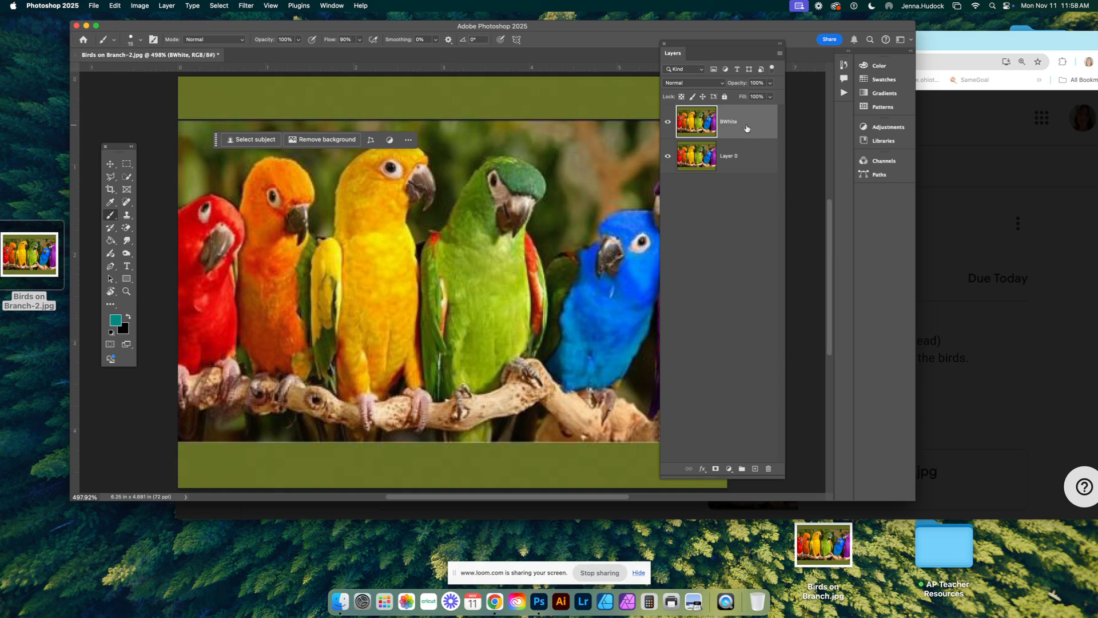
Apply a Black & White adjustment to the BWhite layer with Reds at 79% and Cyans at 72%.
{"action": "left_click", "coordinate": [165, 6]}
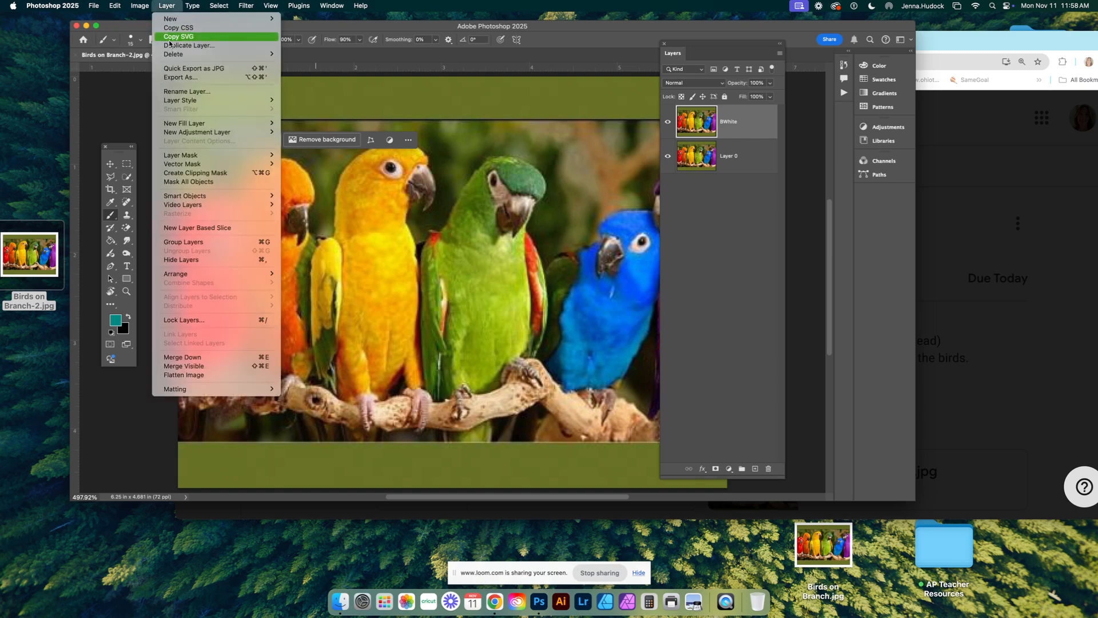
{"action": "left_click", "coordinate": [725, 129]}
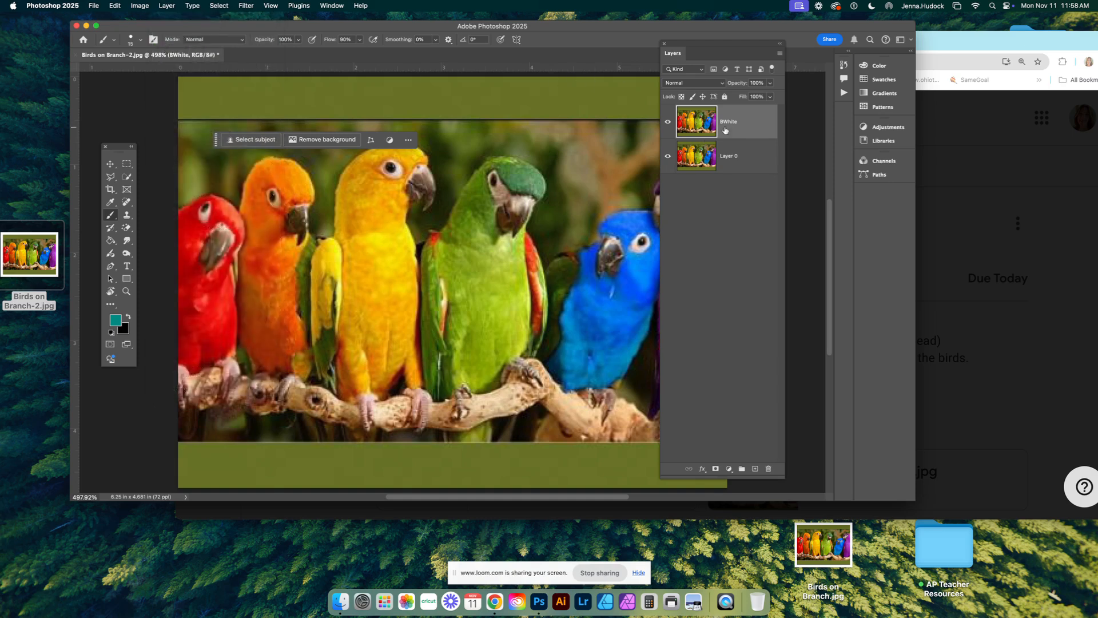
{"action": "left_click", "coordinate": [142, 6]}
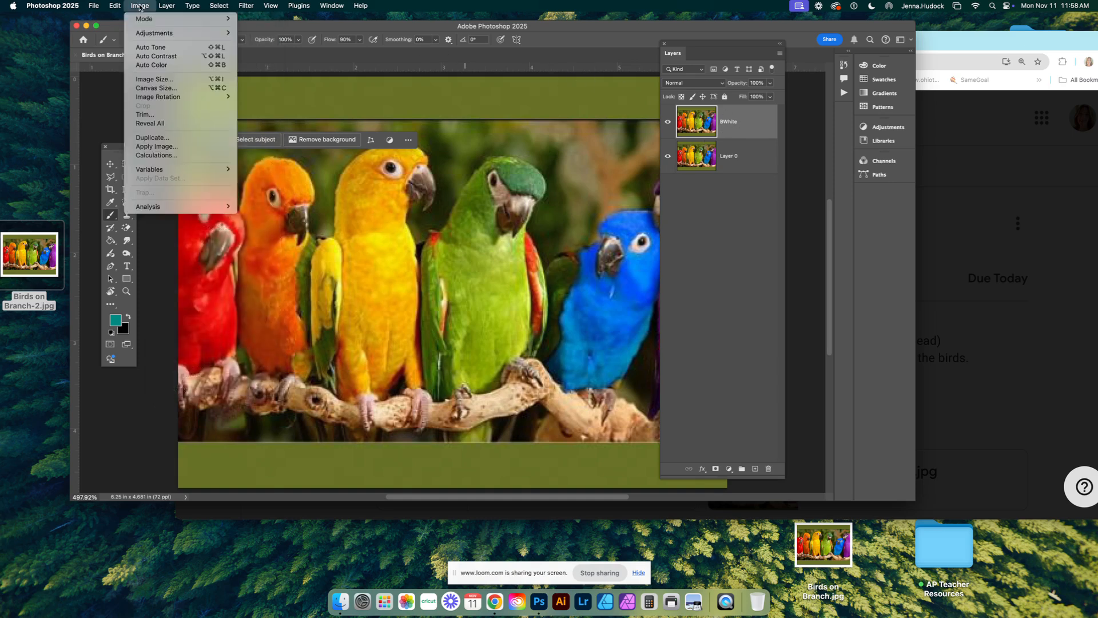
{"action": "mouse_move", "coordinate": [150, 34]}
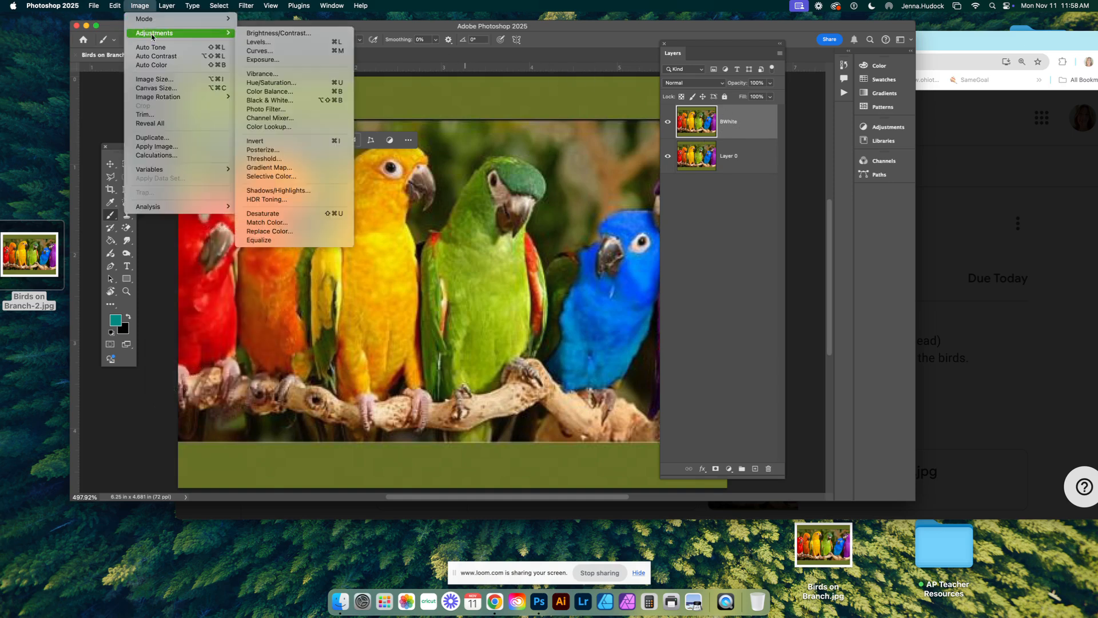
{"action": "left_click", "coordinate": [269, 101]}
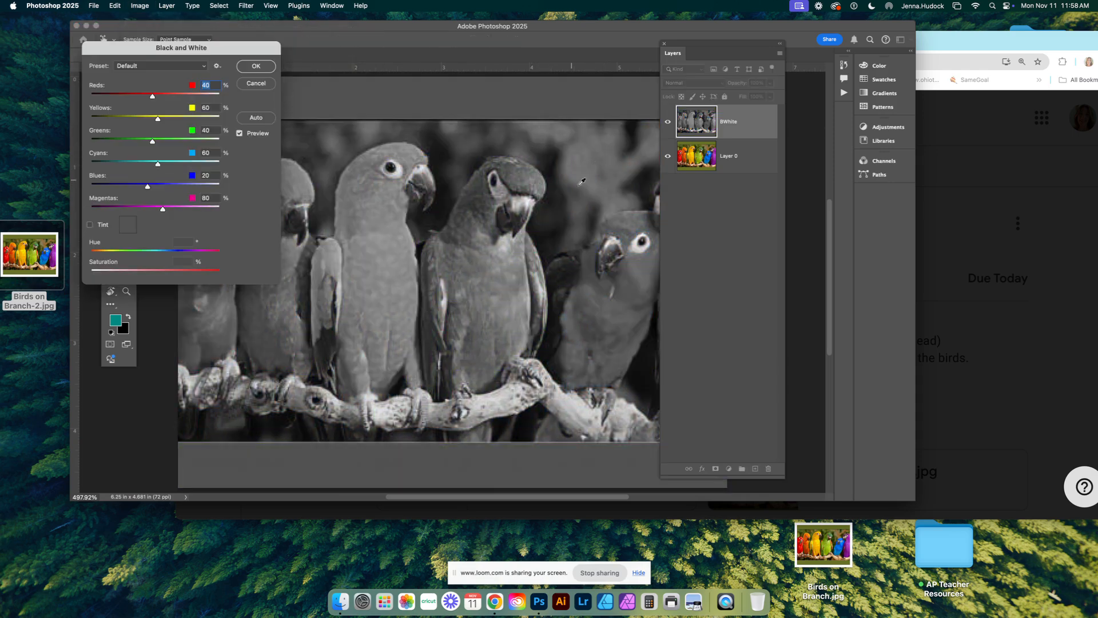
{"action": "left_click_drag", "start_coordinate": [153, 98], "coordinate": [163, 97]}
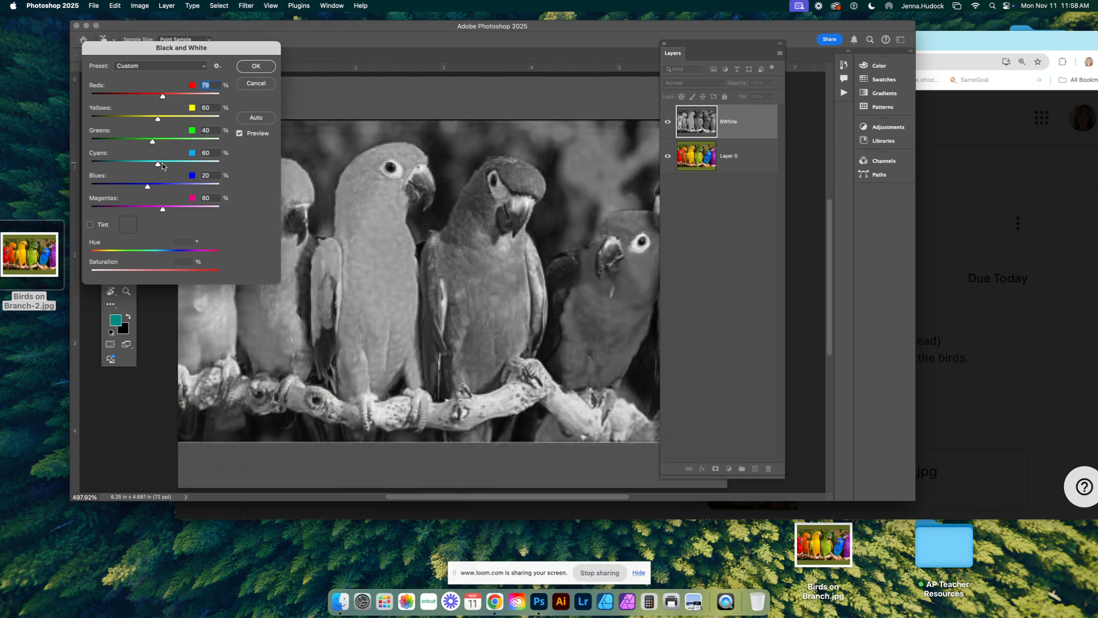
{"action": "left_click_drag", "start_coordinate": [158, 167], "coordinate": [160, 167]}
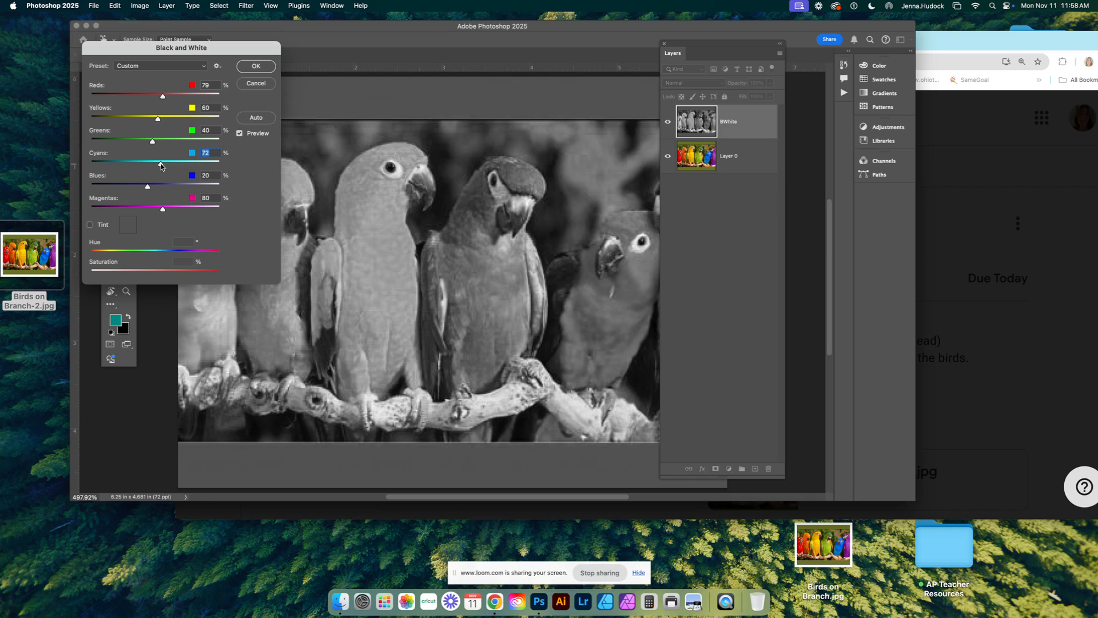
{"action": "left_click", "coordinate": [261, 69]}
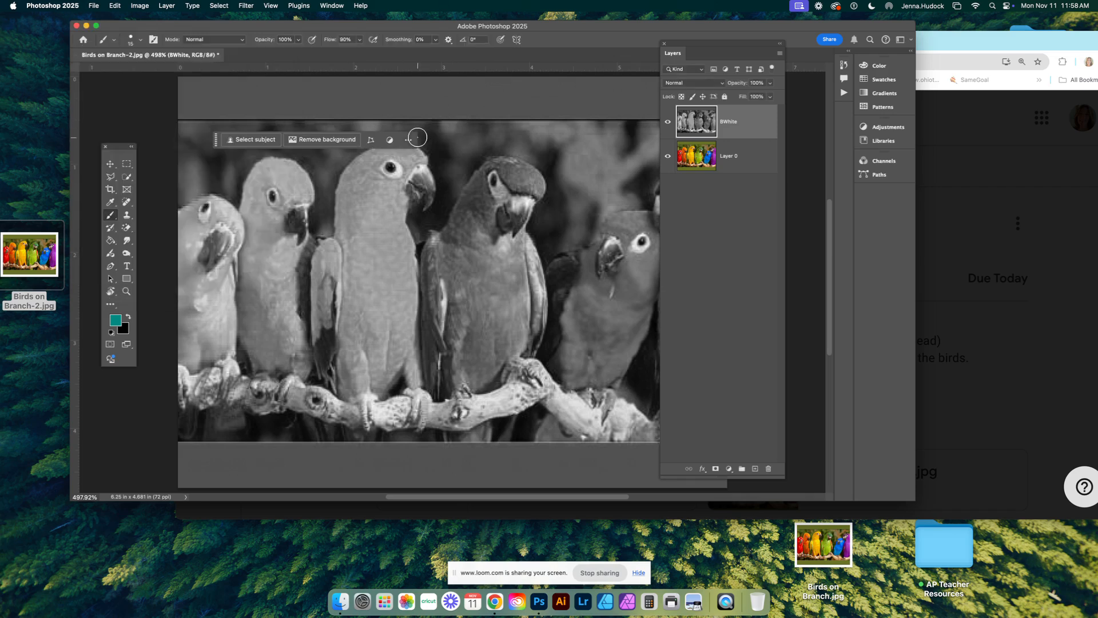
Move the contextual task bar above the birds and undo the stray teal brush stroke.
{"action": "left_click_drag", "start_coordinate": [215, 144], "coordinate": [220, 104]}
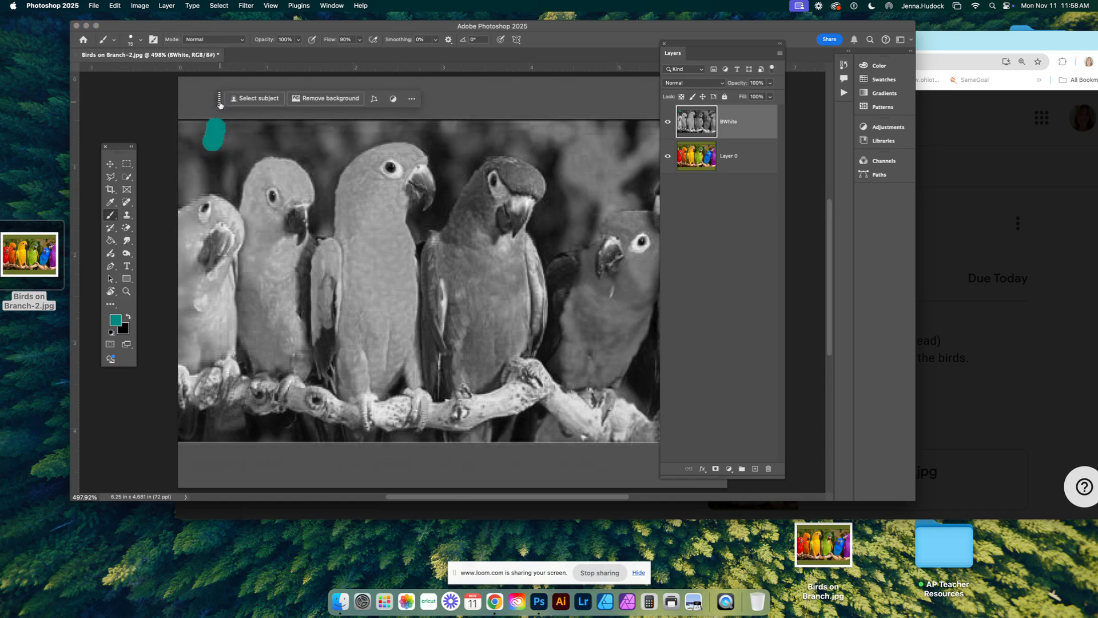
{"action": "key", "text": "super+z"}
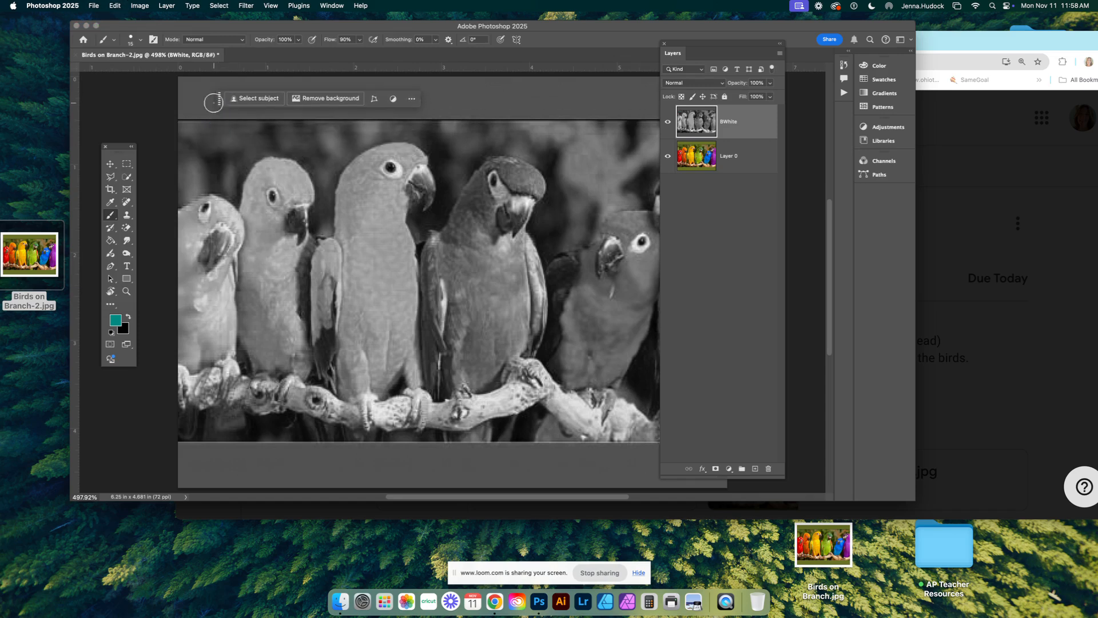
Set the foreground color to black and the background color to white, and enlarge the program window.
{"action": "left_click", "coordinate": [111, 334]}
{"action": "left_click", "coordinate": [128, 317]}
{"action": "left_click", "coordinate": [129, 318]}
{"action": "left_click", "coordinate": [97, 26]}
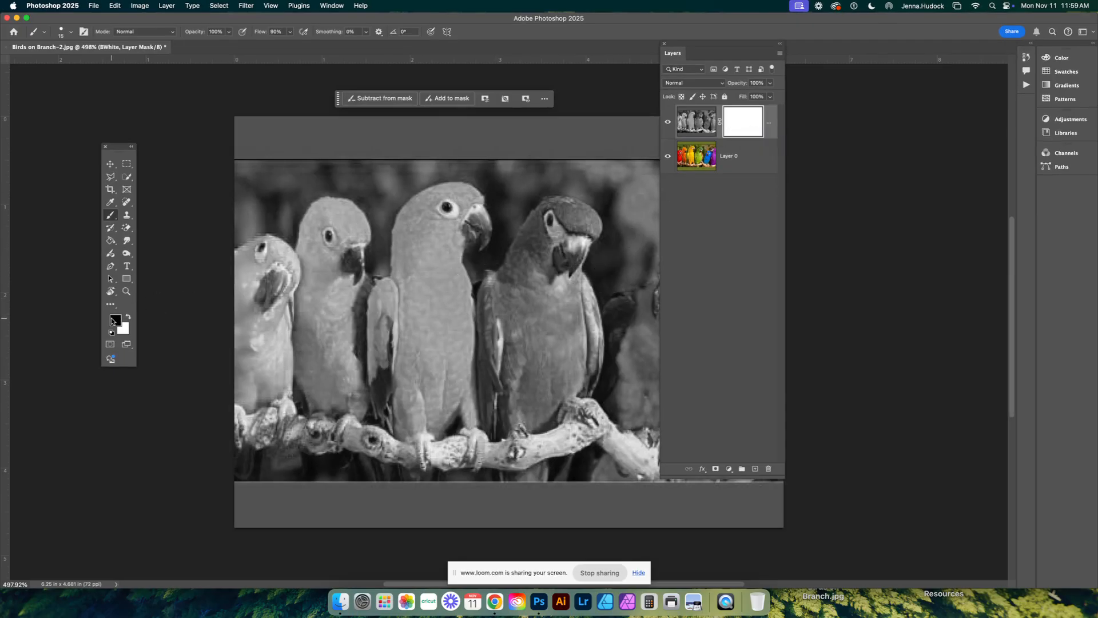
Paint black on the BWhite layer mask with a size 50 brush, revealing color from the red parrot across to the blue one.
{"action": "left_click", "coordinate": [113, 216]}
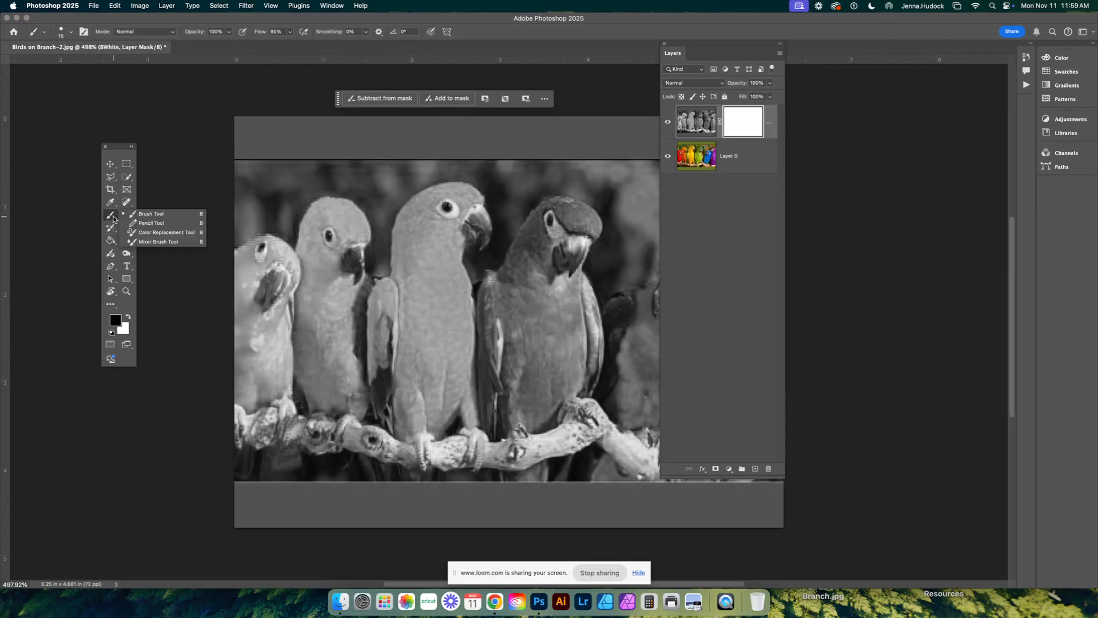
{"action": "left_click", "coordinate": [140, 215]}
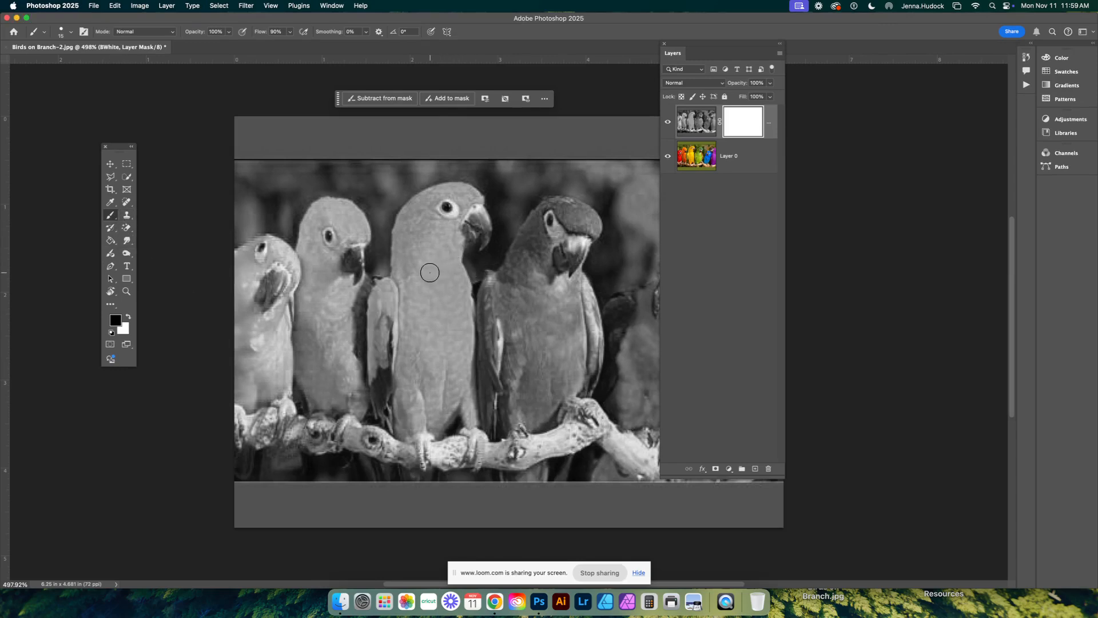
{"action": "key", "text": "bracketright"}
{"action": "key", "text": "bracketright"}
{"action": "key", "text": "bracketright"}
{"action": "key", "text": "bracketright"}
{"action": "key", "text": "bracketright"}
{"action": "key", "text": "bracketright"}
{"action": "key", "text": "bracketright"}
{"action": "mouse_move", "coordinate": [262, 349]}
{"action": "left_mouse_down"}
{"action": "mouse_move", "coordinate": [324, 339]}
{"action": "mouse_move", "coordinate": [330, 287]}
{"action": "mouse_move", "coordinate": [348, 316]}
{"action": "mouse_move", "coordinate": [404, 317]}
{"action": "mouse_move", "coordinate": [444, 225]}
{"action": "mouse_move", "coordinate": [430, 316]}
{"action": "mouse_move", "coordinate": [457, 337]}
{"action": "mouse_move", "coordinate": [499, 330]}
{"action": "mouse_move", "coordinate": [545, 262]}
{"action": "mouse_move", "coordinate": [552, 339]}
{"action": "mouse_move", "coordinate": [579, 360]}
{"action": "mouse_move", "coordinate": [625, 351]}
{"action": "left_mouse_up"}
Paint black on the BWhite layer mask over the blue and purple parrots, going past their edges into the background.
{"action": "scroll", "coordinate": [626, 351], "scroll_direction": "left", "scroll_amount": 6}
{"action": "scroll", "coordinate": [629, 350], "scroll_direction": "right", "scroll_amount": 10}
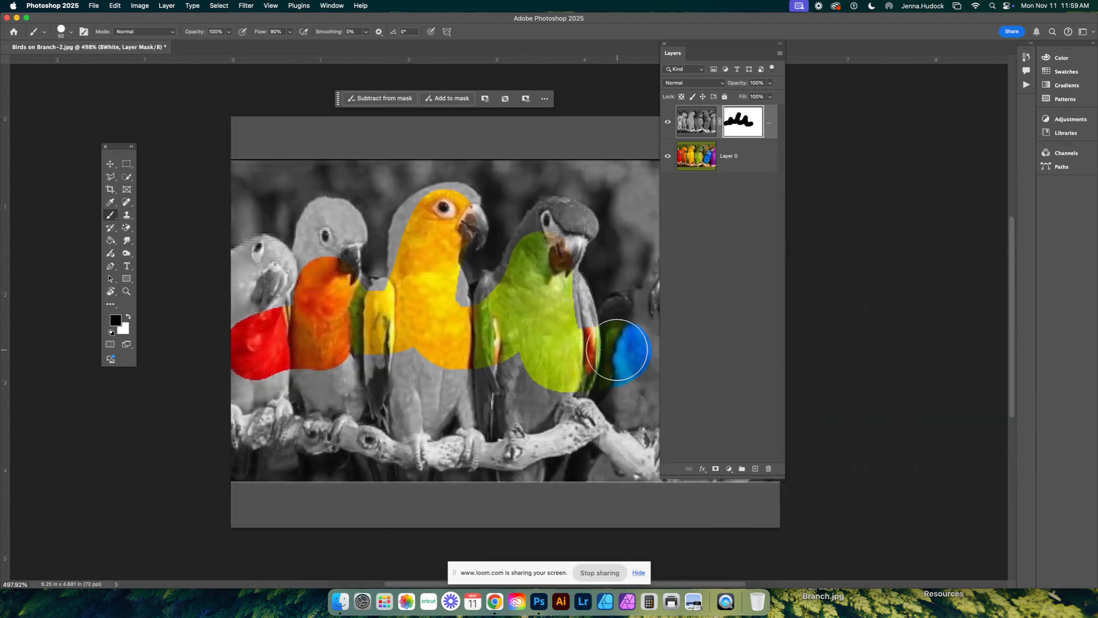
{"action": "scroll", "coordinate": [602, 349], "scroll_direction": "right", "scroll_amount": 3}
{"action": "mouse_move", "coordinate": [417, 351]}
{"action": "left_mouse_down"}
{"action": "mouse_move", "coordinate": [414, 325]}
{"action": "mouse_move", "coordinate": [464, 321]}
{"action": "mouse_move", "coordinate": [461, 279]}
{"action": "mouse_move", "coordinate": [504, 277]}
{"action": "mouse_move", "coordinate": [517, 241]}
{"action": "mouse_move", "coordinate": [536, 241]}
{"action": "mouse_move", "coordinate": [528, 422]}
{"action": "mouse_move", "coordinate": [524, 328]}
{"action": "mouse_move", "coordinate": [537, 288]}
{"action": "mouse_move", "coordinate": [551, 317]}
{"action": "mouse_move", "coordinate": [552, 395]}
{"action": "left_mouse_up"}
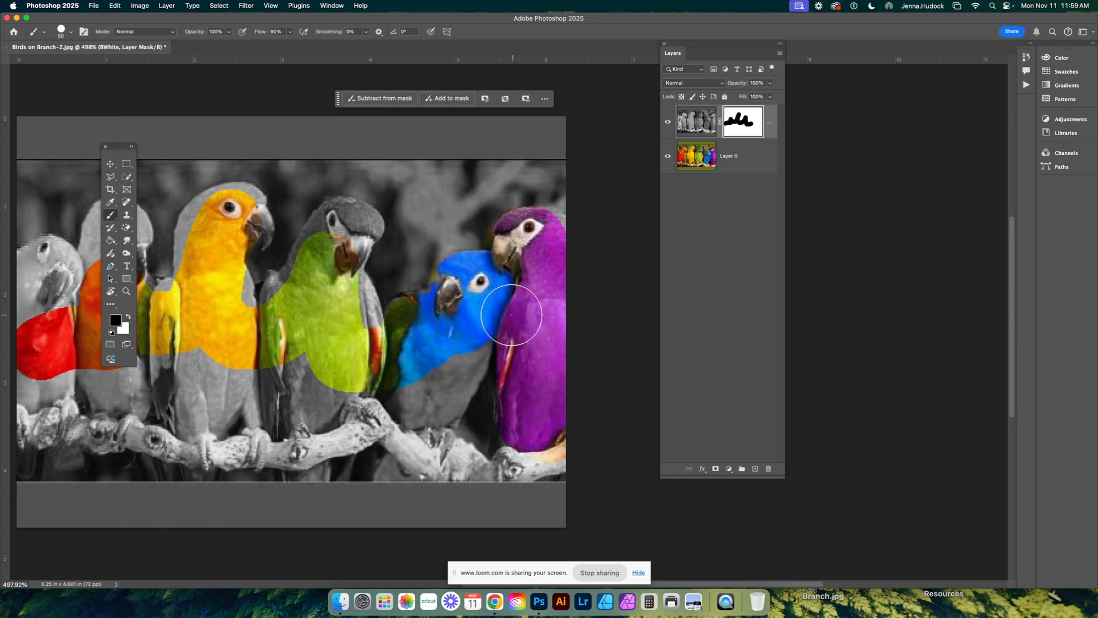
{"action": "mouse_move", "coordinate": [455, 349]}
{"action": "left_mouse_down"}
{"action": "mouse_move", "coordinate": [426, 338]}
{"action": "mouse_move", "coordinate": [433, 262]}
{"action": "mouse_move", "coordinate": [510, 219]}
{"action": "mouse_move", "coordinate": [476, 225]}
{"action": "mouse_move", "coordinate": [500, 219]}
{"action": "left_mouse_up"}
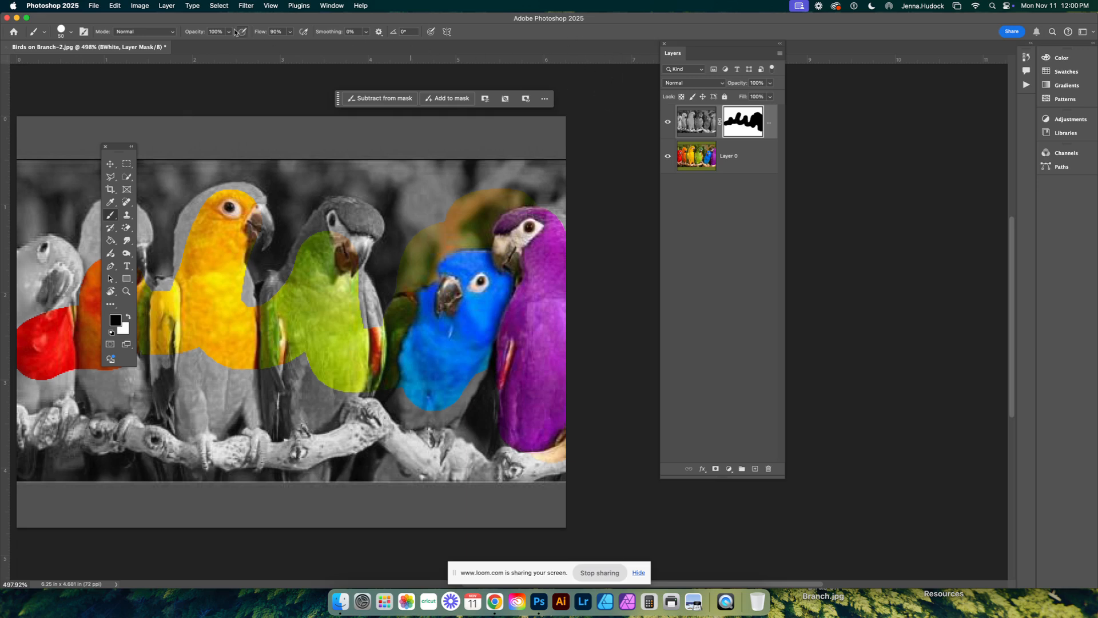
Switch the foreground to white, paint the gray background back around the blue and purple parrots, and shrink the brush for the edges.
{"action": "left_click_drag", "start_coordinate": [228, 19], "coordinate": [297, 15]}
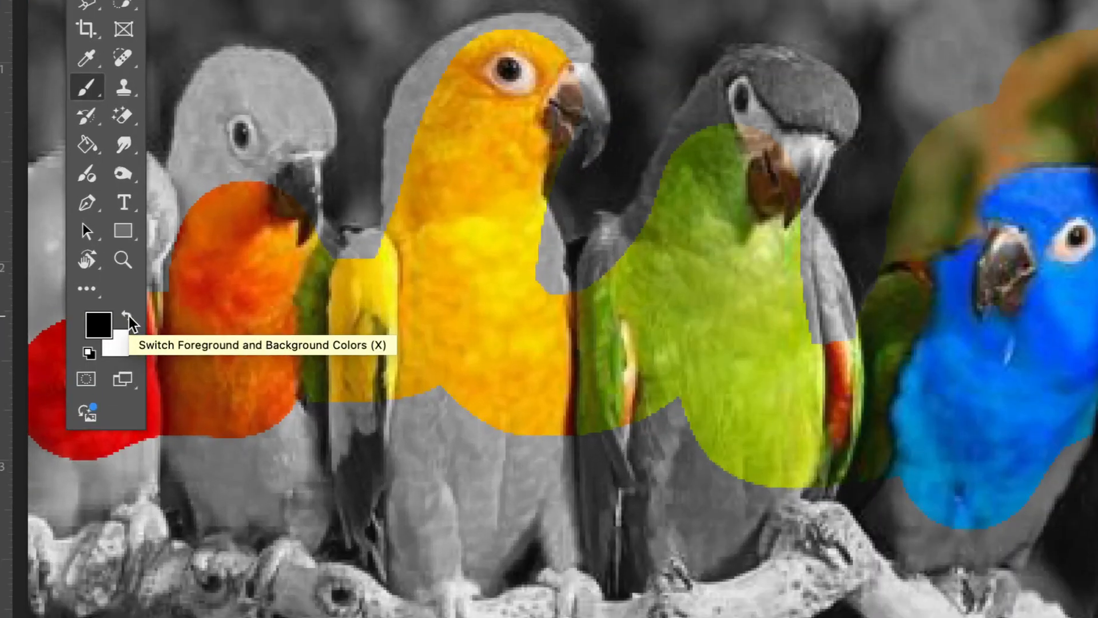
{"action": "left_click", "coordinate": [129, 318]}
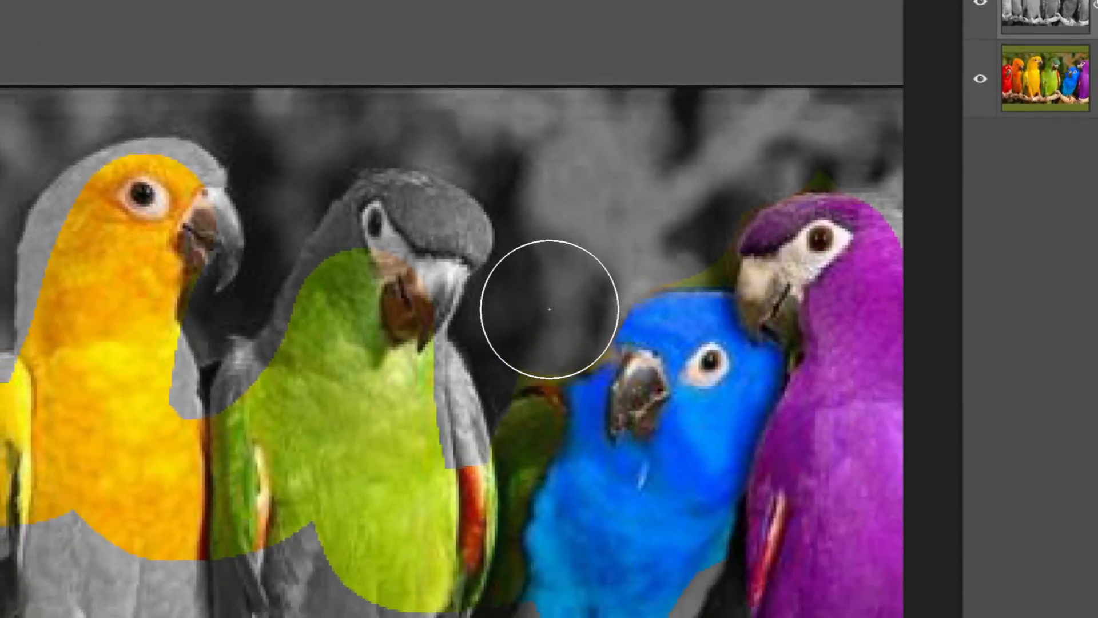
{"action": "key", "text": "bracketleft"}
{"action": "key", "text": "bracketleft"}
{"action": "key", "text": "bracketleft"}
{"action": "key", "text": "bracketleft"}
{"action": "key", "text": "bracketleft"}
{"action": "key", "text": "bracketleft"}
{"action": "key", "text": "bracketleft"}
{"action": "key", "text": "bracketleft"}
{"action": "key", "text": "bracketleft"}
{"action": "key", "text": "bracketleft"}
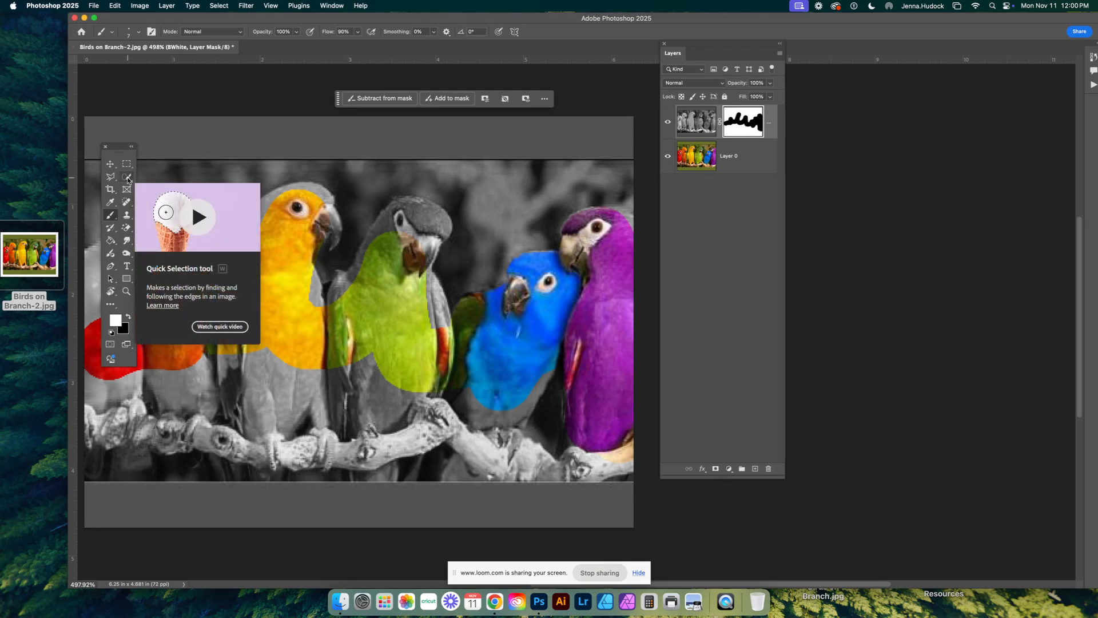
Select the whole red parrot on the BWhite layer's image with the Quick Selection tool and delete its gray pixels.
{"action": "left_click", "coordinate": [128, 178]}
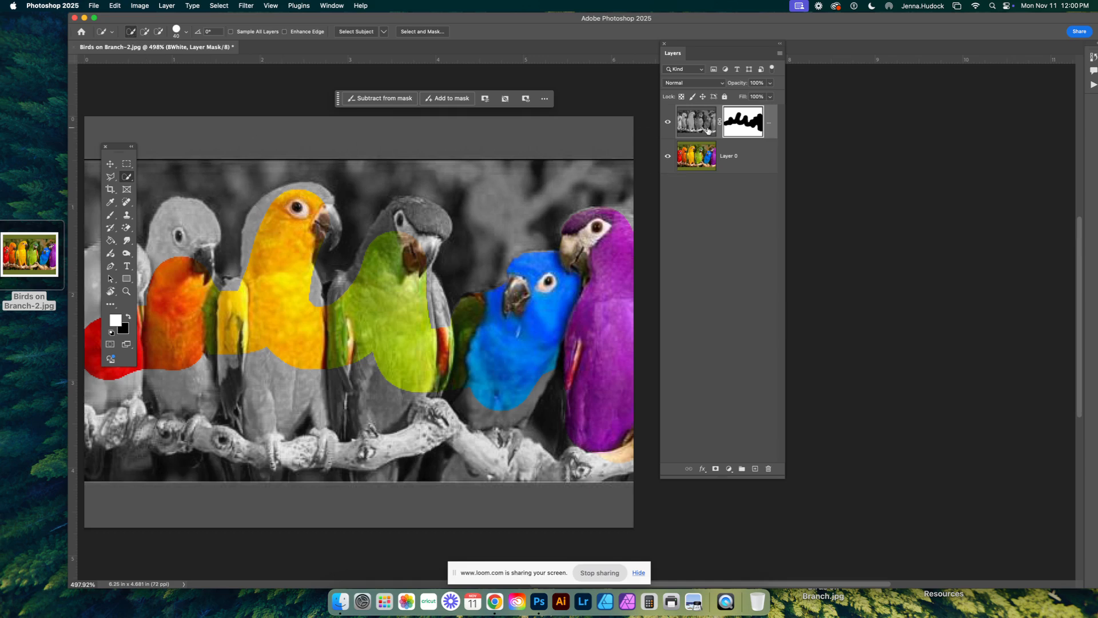
{"action": "left_click", "coordinate": [696, 123]}
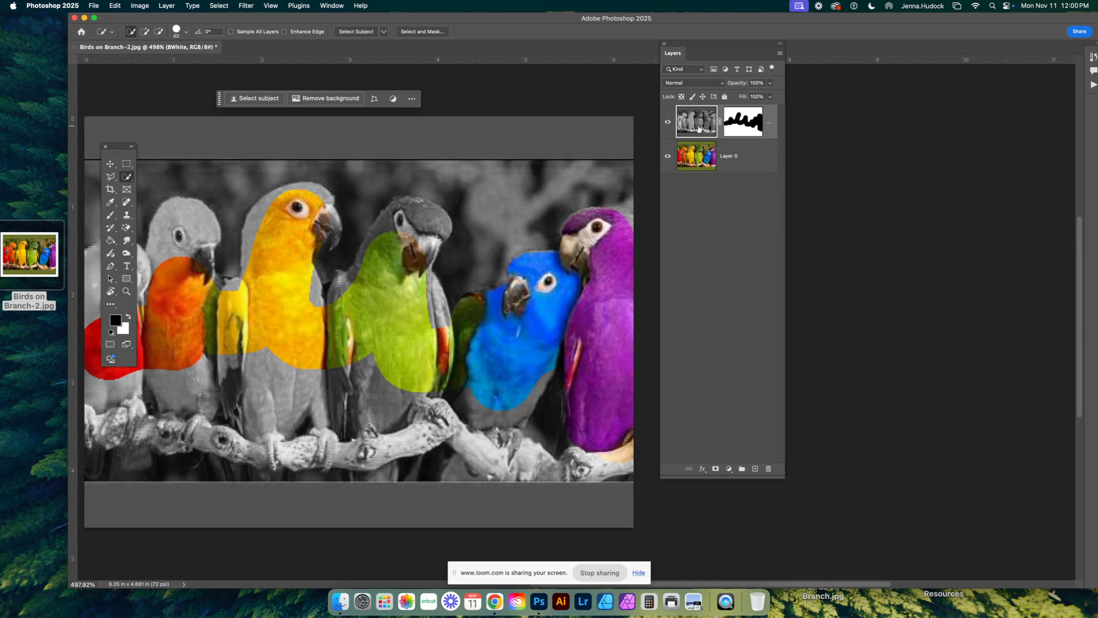
{"action": "scroll", "coordinate": [398, 276], "scroll_direction": "left", "scroll_amount": 3}
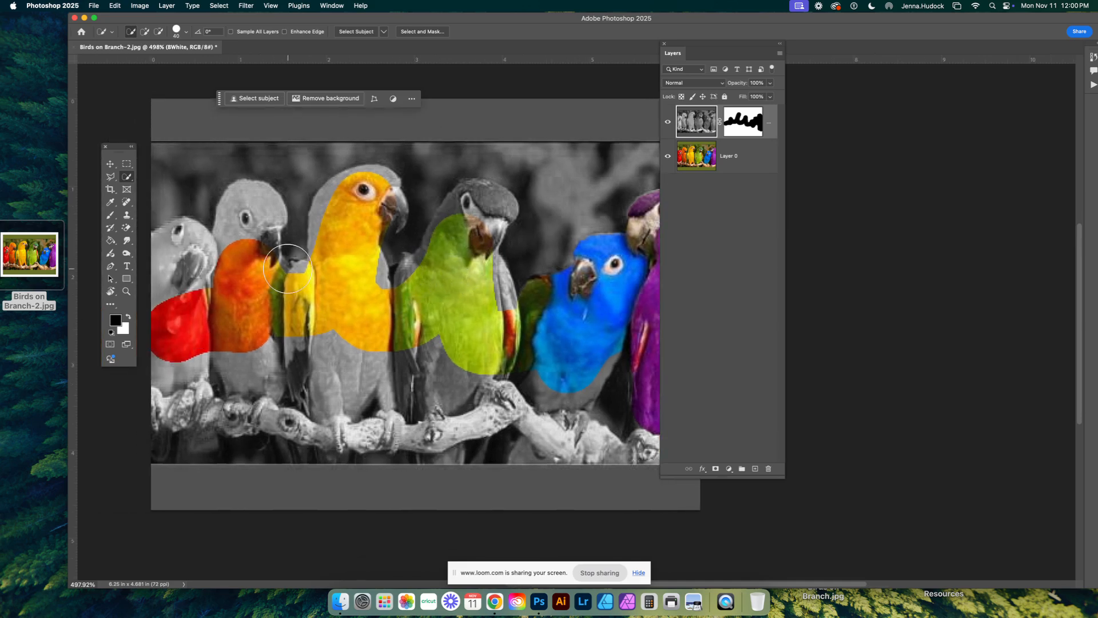
{"action": "left_click_drag", "start_coordinate": [191, 255], "coordinate": [181, 248]}
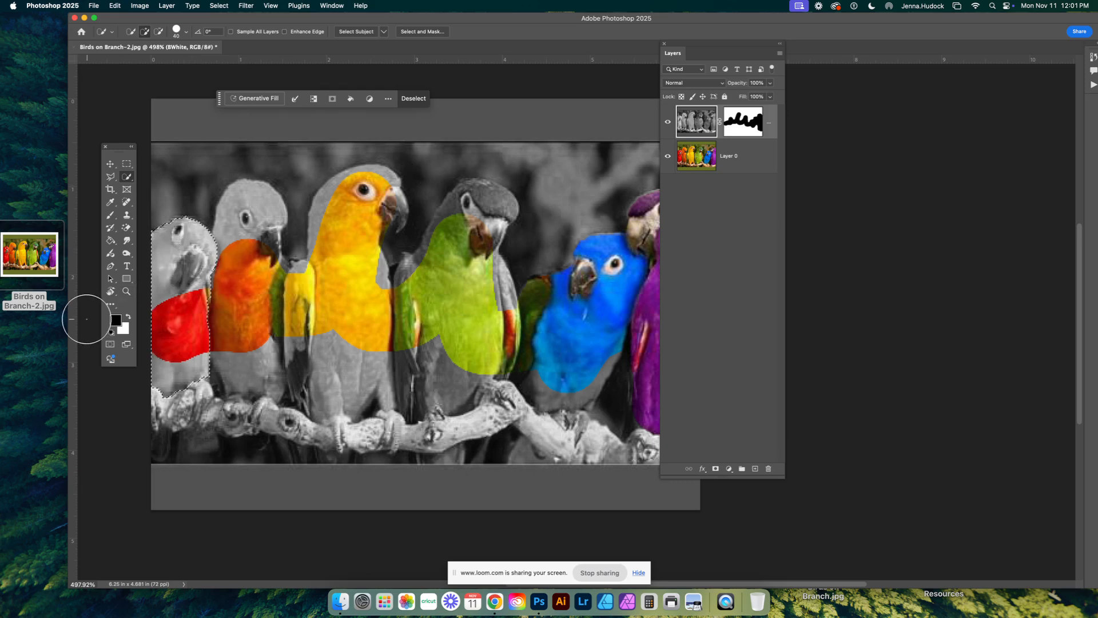
{"action": "key", "text": "alt+BackSpace"}
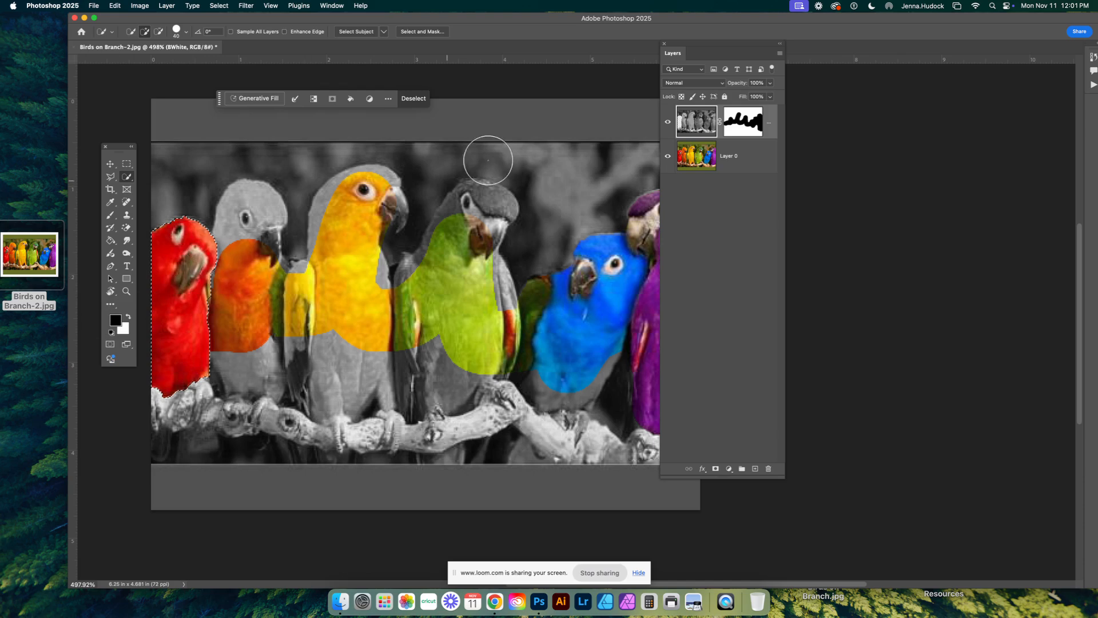
Hide and show Layer 0 to check the area cut out of BWhite, and clear the selection.
{"action": "left_click", "coordinate": [668, 157]}
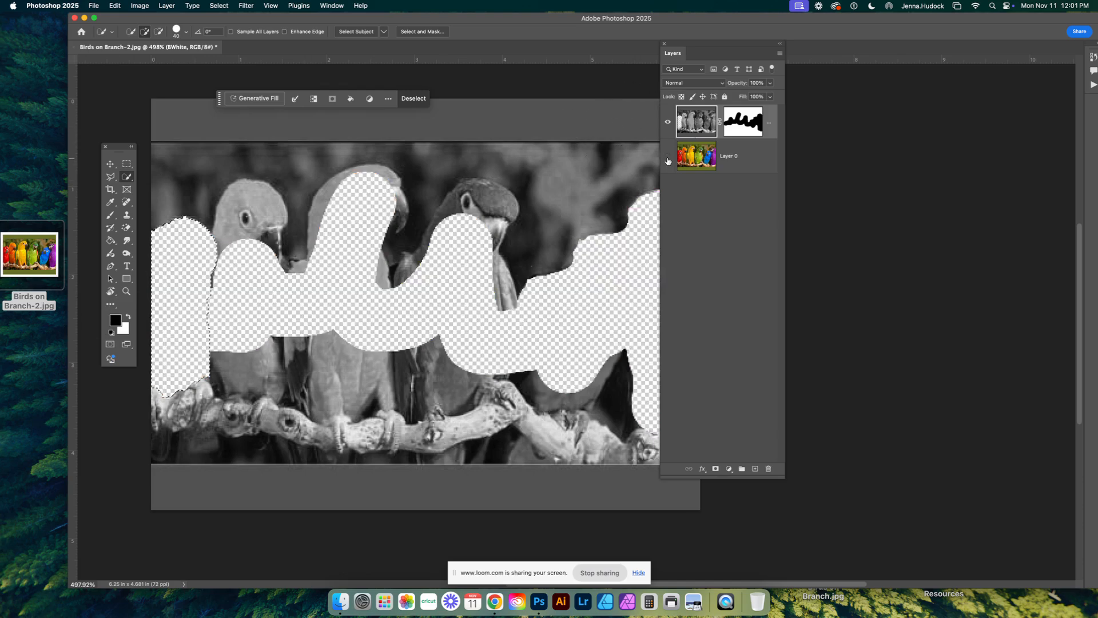
{"action": "left_click", "coordinate": [668, 158]}
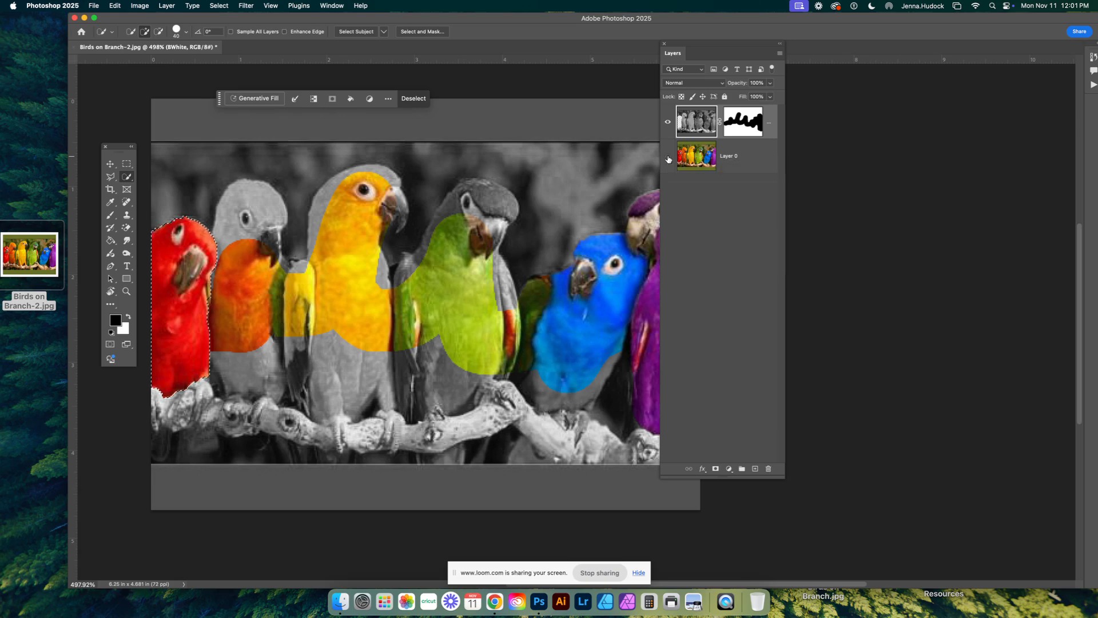
{"action": "left_click", "coordinate": [668, 156]}
{"action": "left_click", "coordinate": [668, 156]}
{"action": "left_click", "coordinate": [416, 101]}
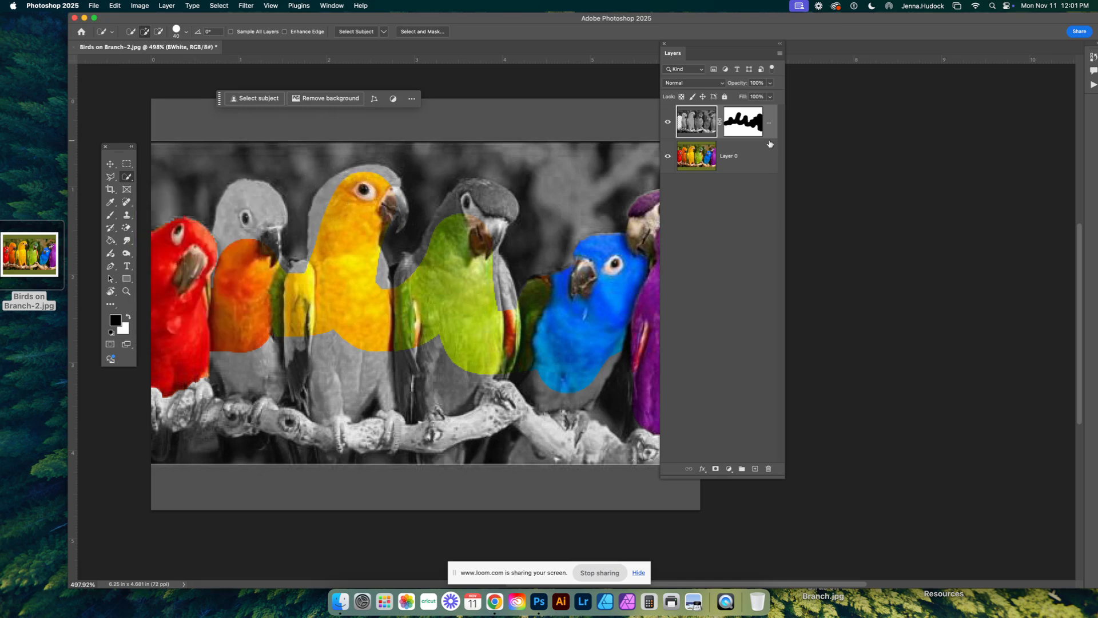
Select the orange parrot's head and chest with Quick Selection on the BWhite layer mask, and try to fill the selected area.
{"action": "left_click", "coordinate": [738, 158]}
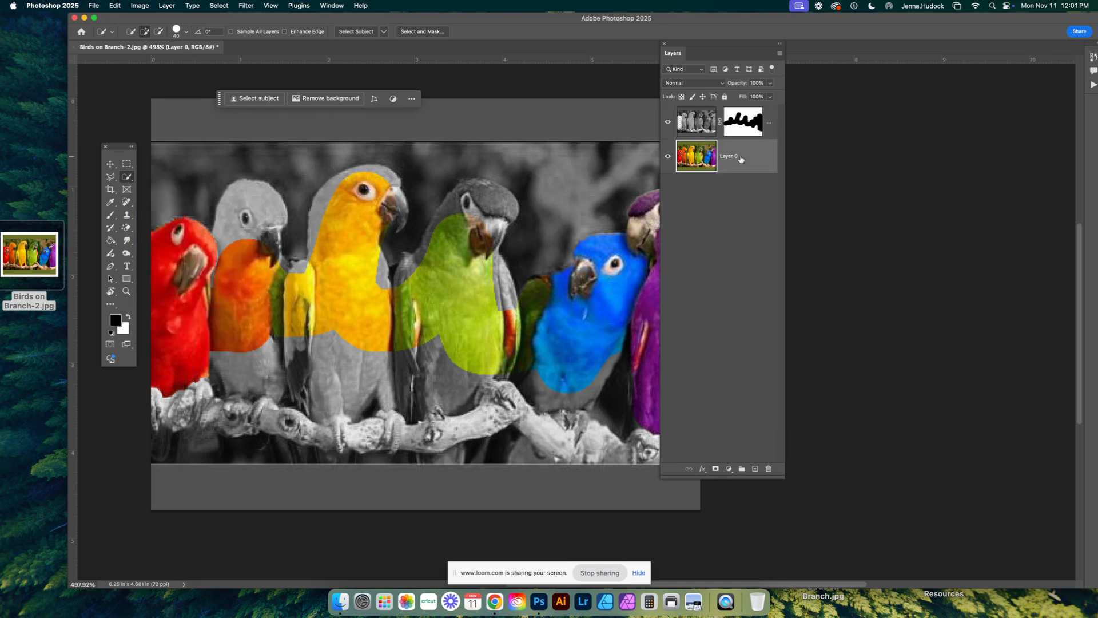
{"action": "left_click", "coordinate": [743, 122]}
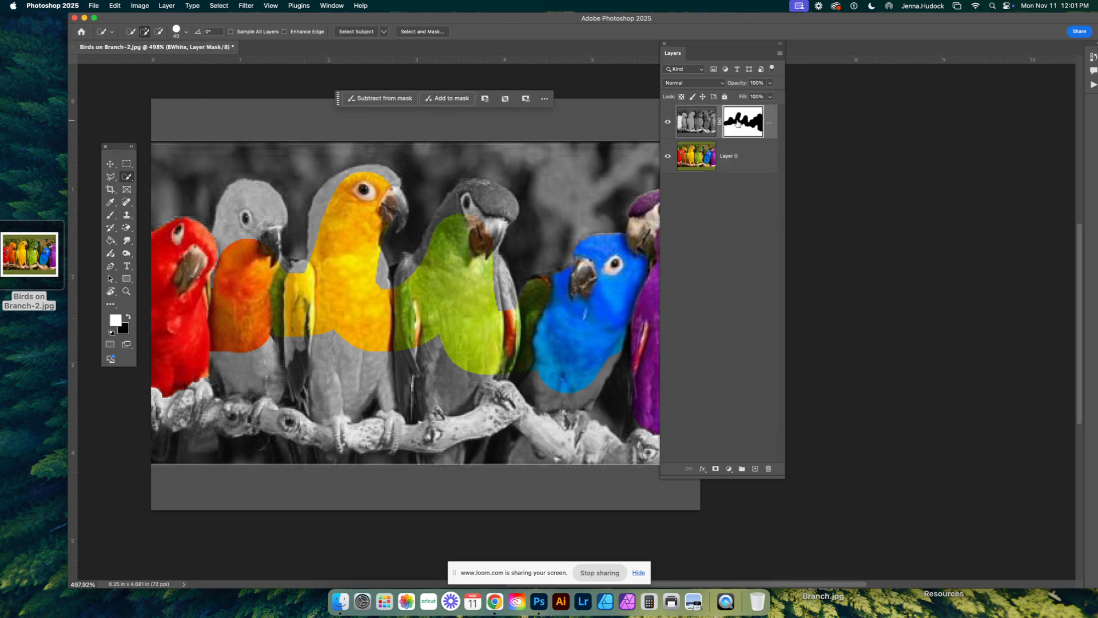
{"action": "left_click", "coordinate": [128, 317]}
{"action": "mouse_move", "coordinate": [243, 201]}
{"action": "left_mouse_down"}
{"action": "mouse_move", "coordinate": [264, 193]}
{"action": "mouse_move", "coordinate": [232, 220]}
{"action": "mouse_move", "coordinate": [246, 269]}
{"action": "left_mouse_up"}
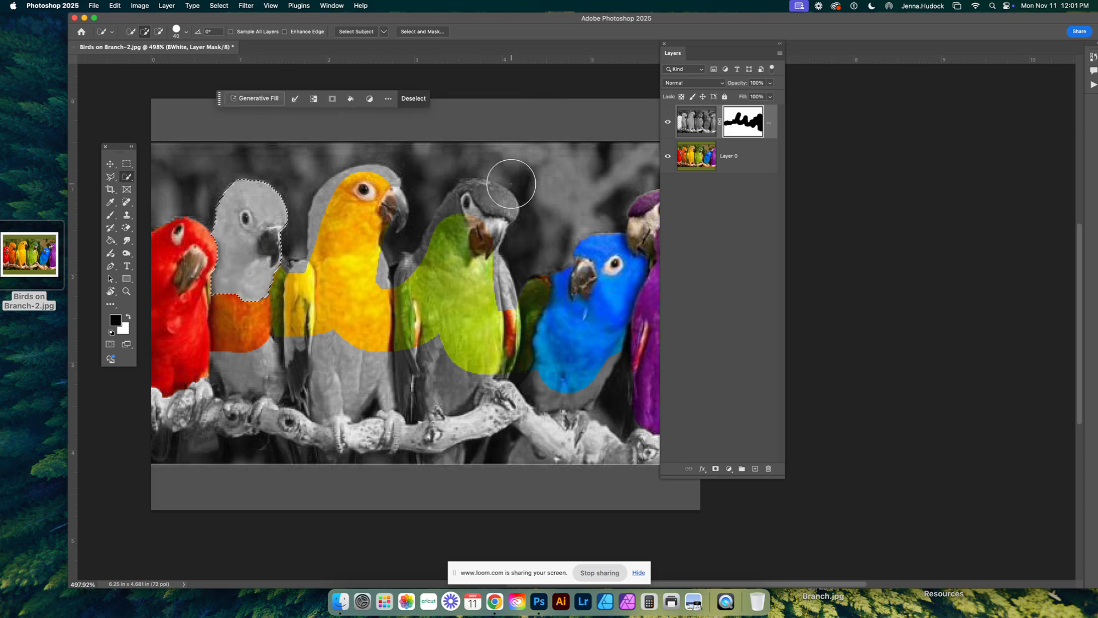
{"action": "key", "text": "alt+BackSpace"}
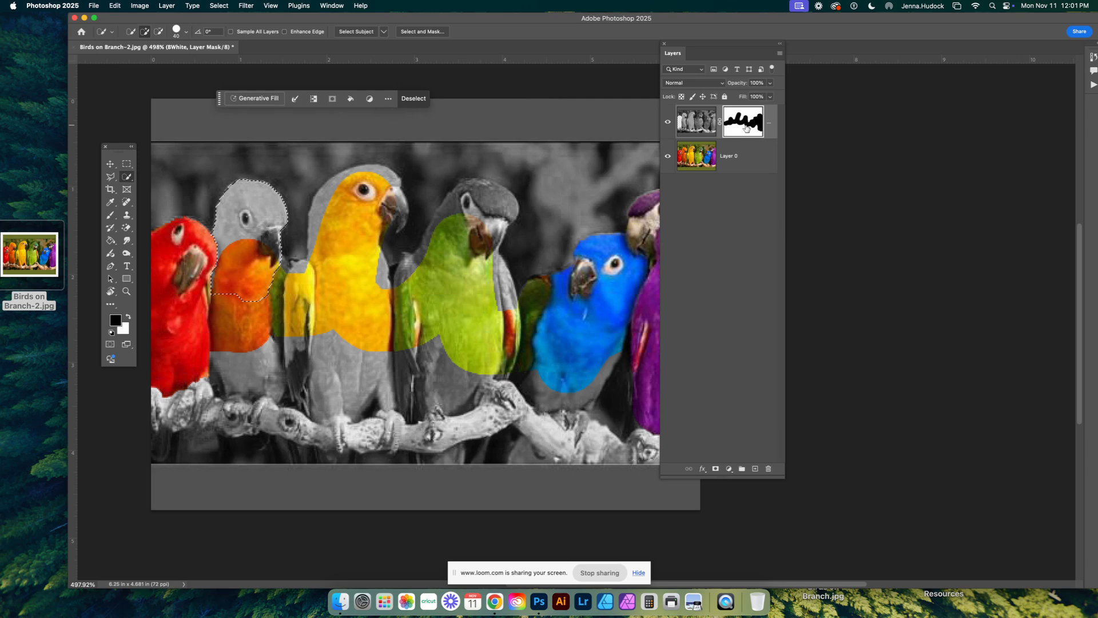
Brush black on the BWhite mask inside the selection to reveal the orange parrot's head in color, and clear the selection.
{"action": "left_click", "coordinate": [111, 214]}
{"action": "mouse_move", "coordinate": [212, 233]}
{"action": "left_mouse_down"}
{"action": "mouse_move", "coordinate": [246, 217]}
{"action": "mouse_move", "coordinate": [232, 189]}
{"action": "mouse_move", "coordinate": [226, 217]}
{"action": "mouse_move", "coordinate": [257, 206]}
{"action": "mouse_move", "coordinate": [241, 246]}
{"action": "mouse_move", "coordinate": [272, 229]}
{"action": "left_mouse_up"}
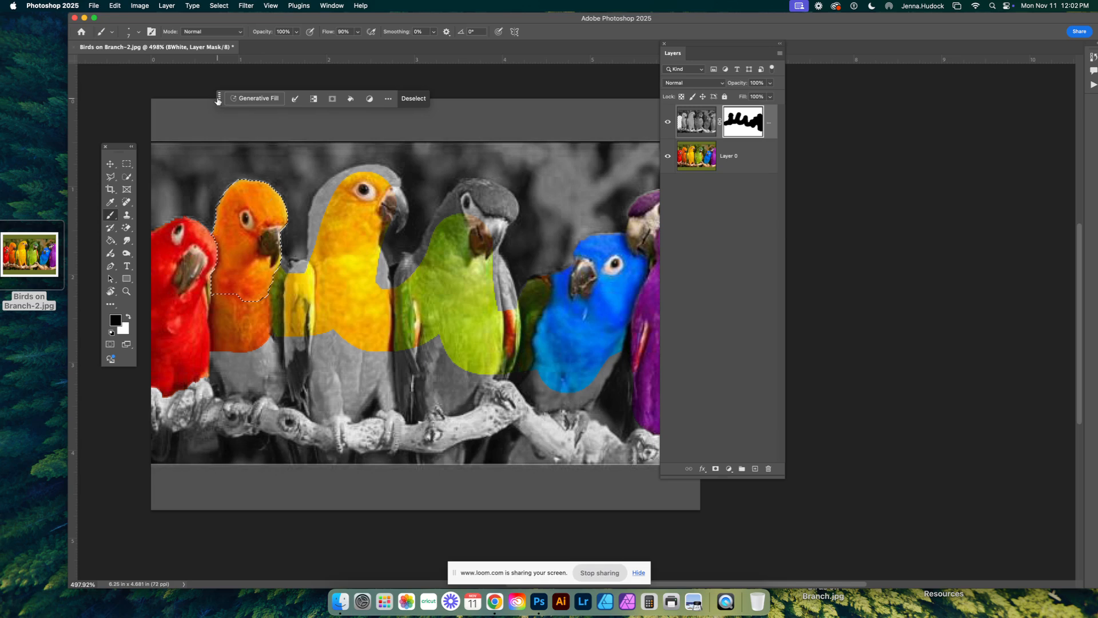
{"action": "left_click_drag", "start_coordinate": [218, 100], "coordinate": [171, 168]}
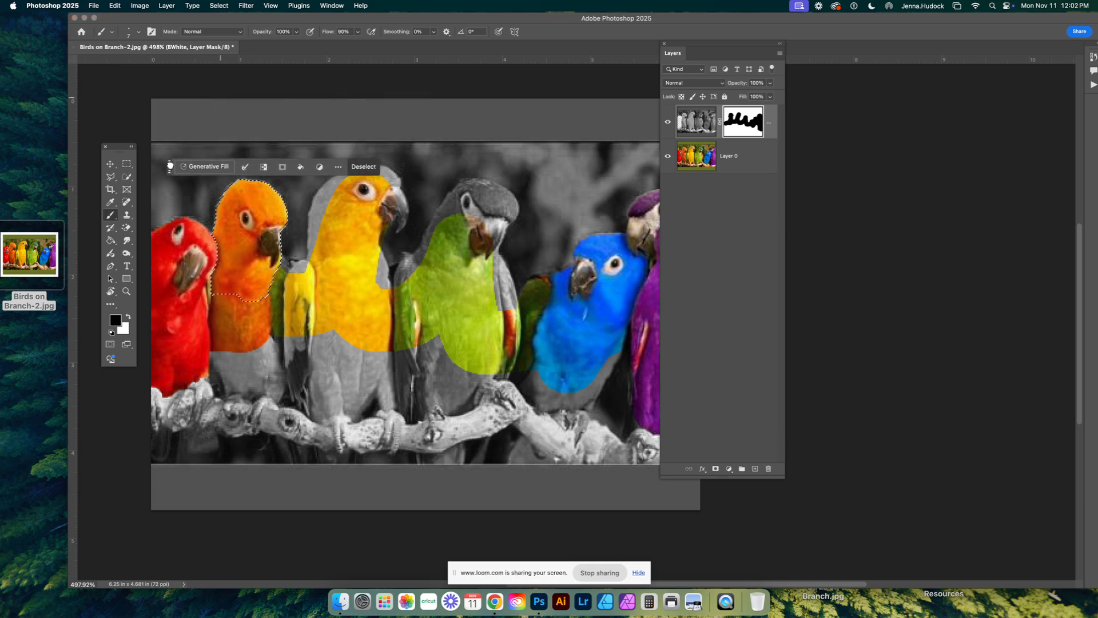
{"action": "left_click", "coordinate": [368, 172]}
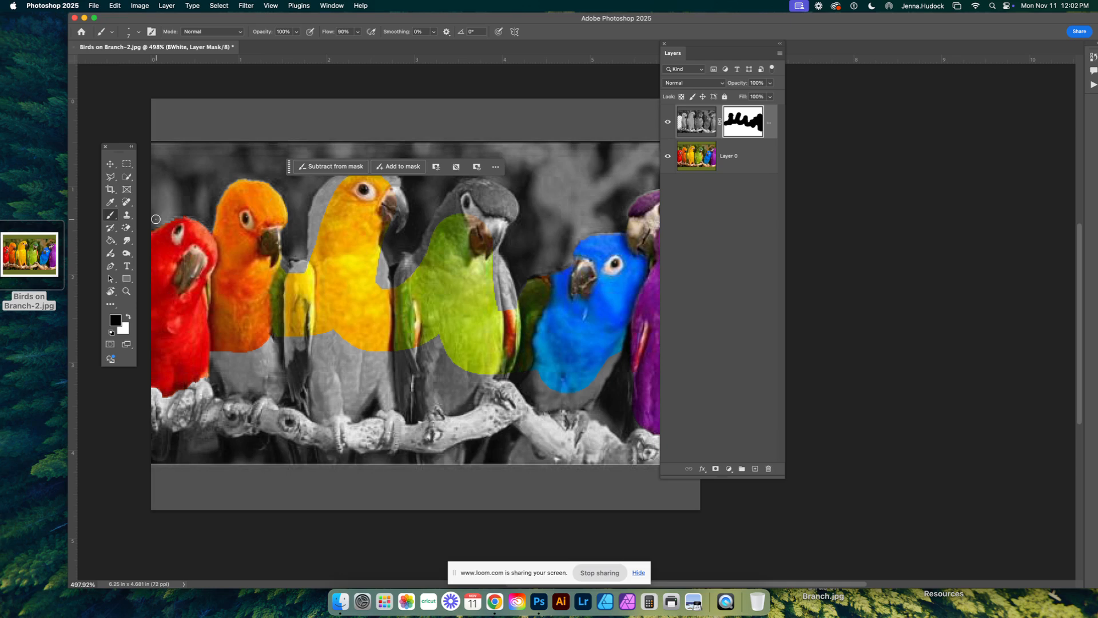
Crop off the empty strips above and below the parrot photo, keeping its full width.
{"action": "left_click", "coordinate": [110, 189]}
{"action": "left_click_drag", "start_coordinate": [426, 102], "coordinate": [423, 120]}
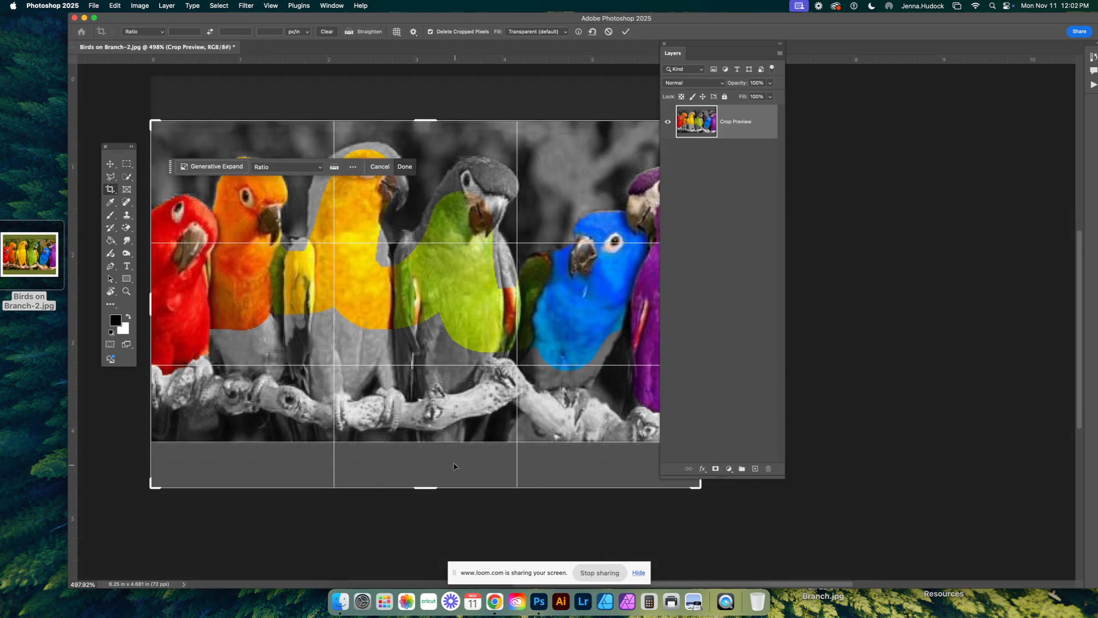
{"action": "left_click_drag", "start_coordinate": [428, 495], "coordinate": [428, 441]}
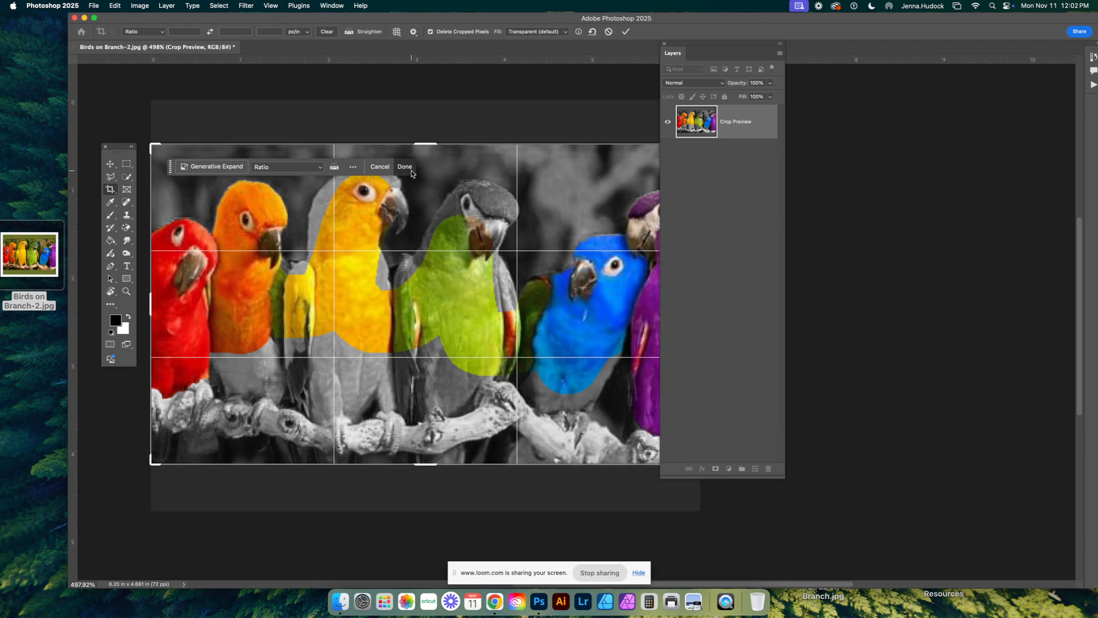
{"action": "left_click", "coordinate": [404, 167]}
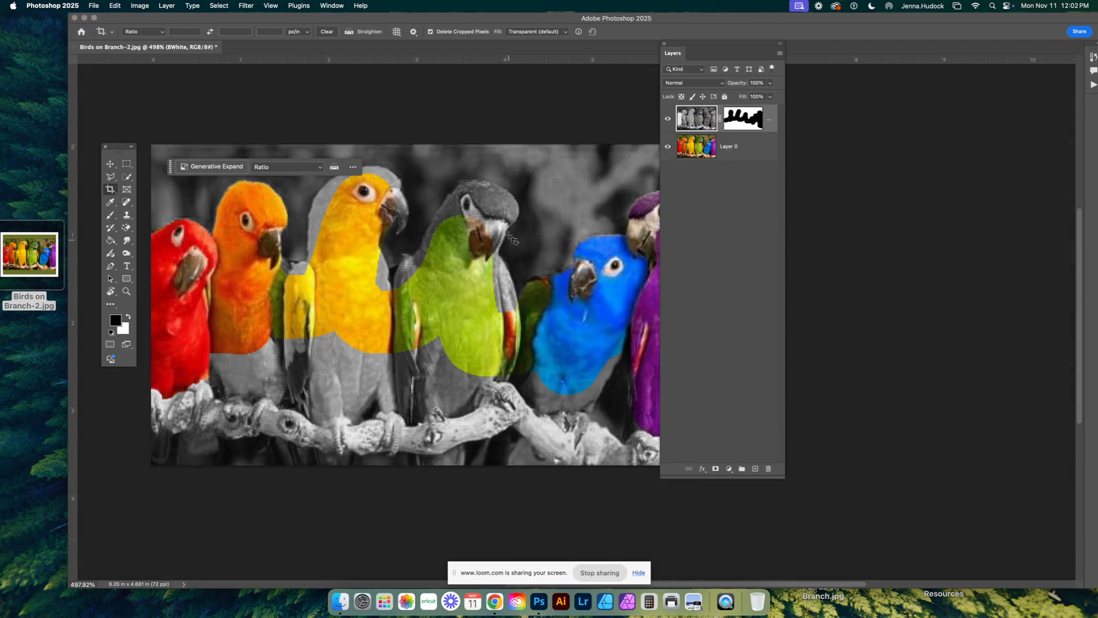
{"action": "left_click", "coordinate": [453, 604]}
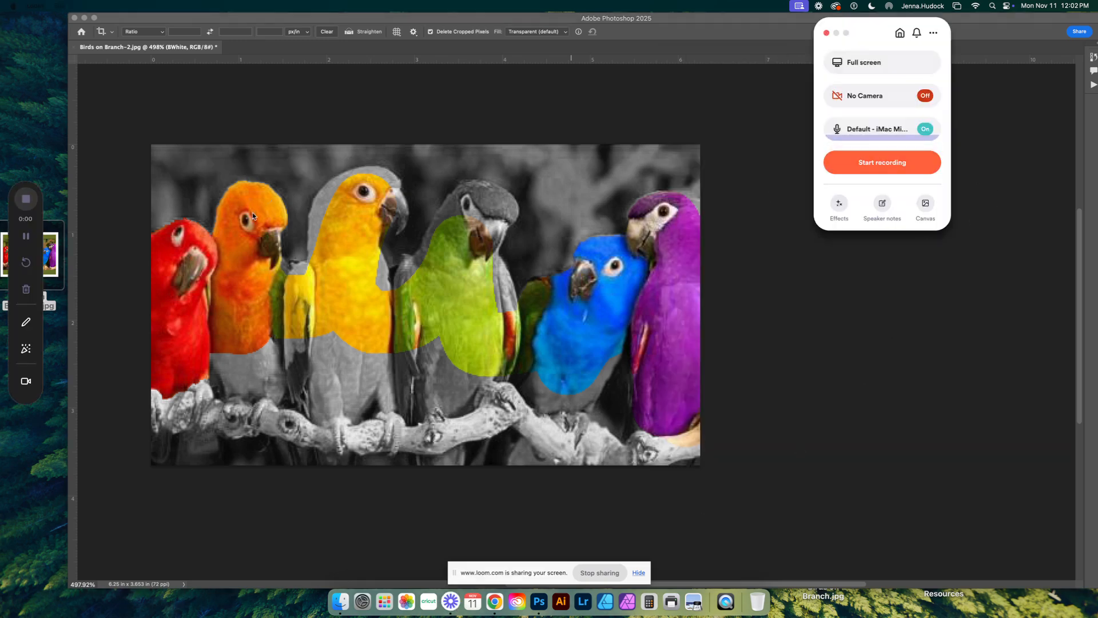
{"action": "left_click", "coordinate": [495, 601]}
{"action": "left_click", "coordinate": [612, 40]}
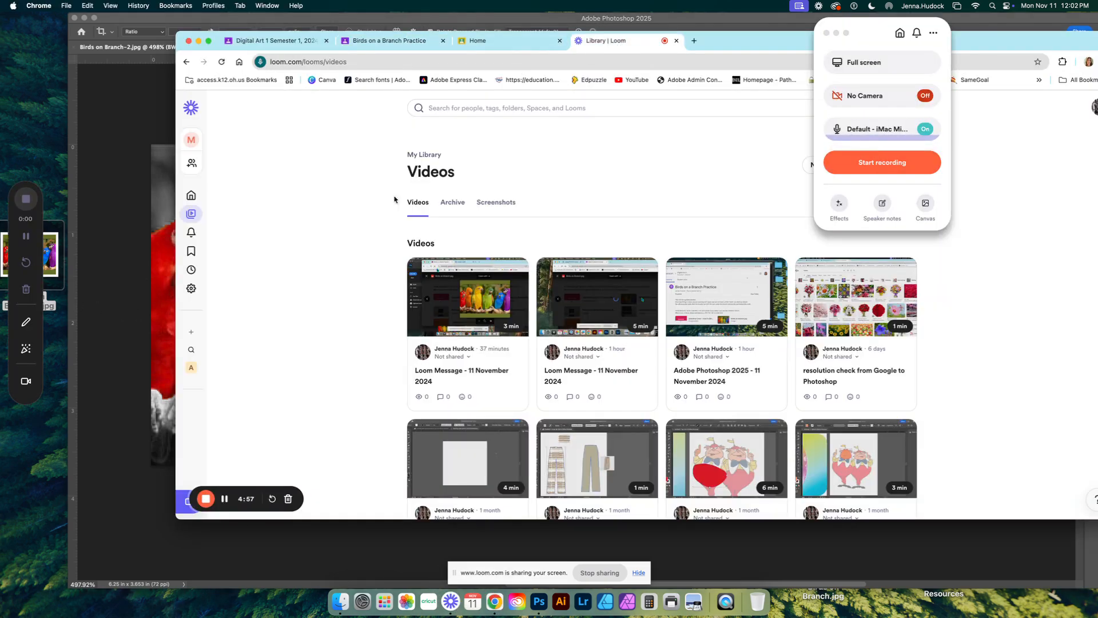